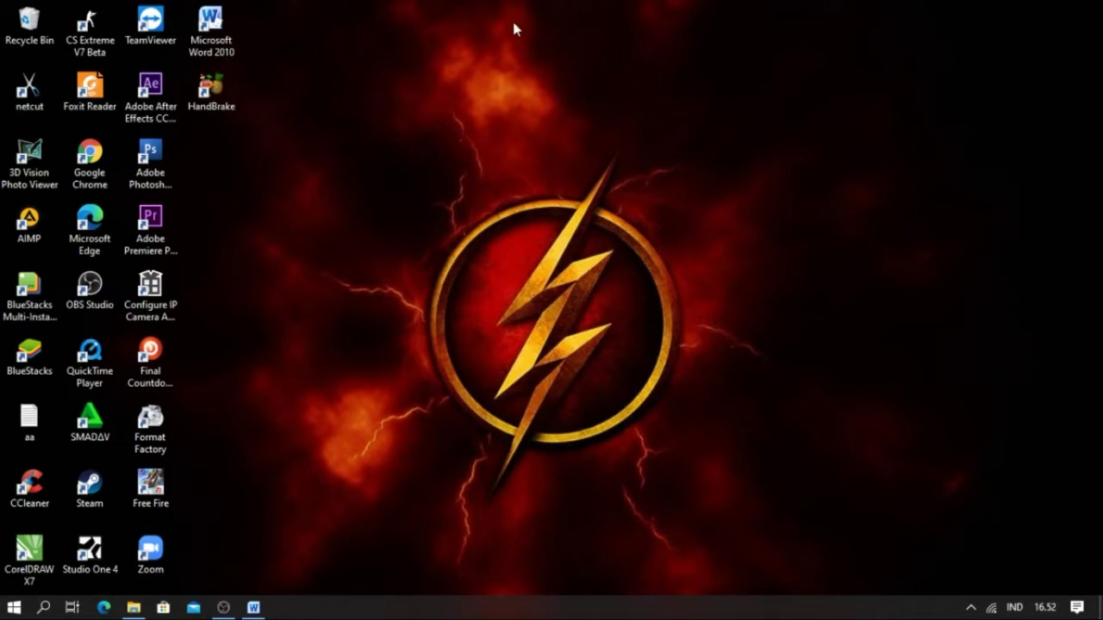
right_click(514, 110)
click(578, 160)
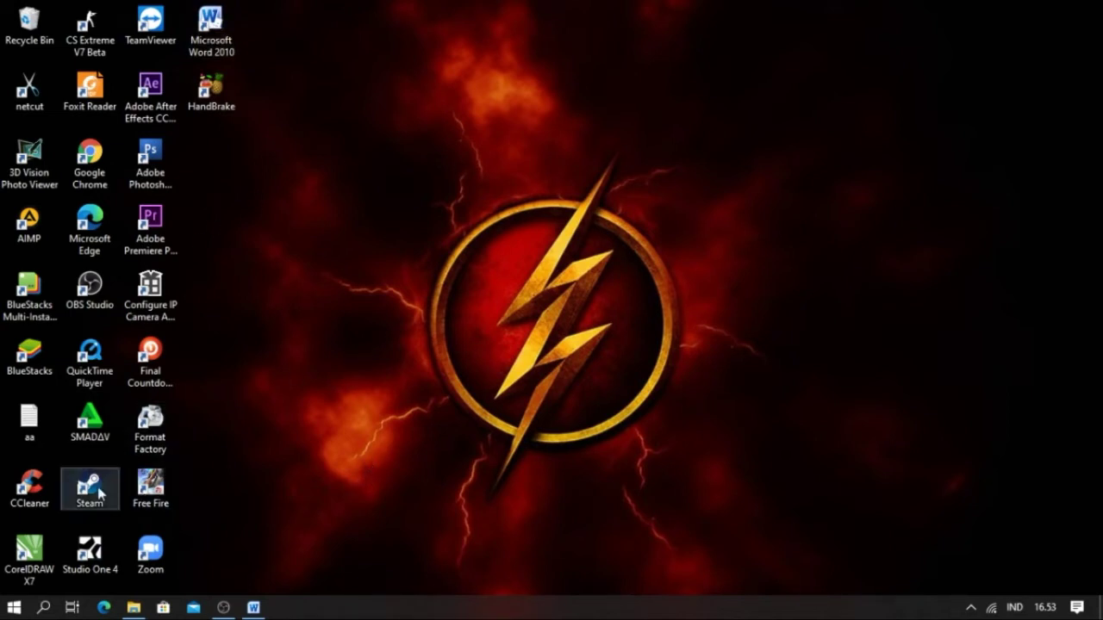
click(15, 608)
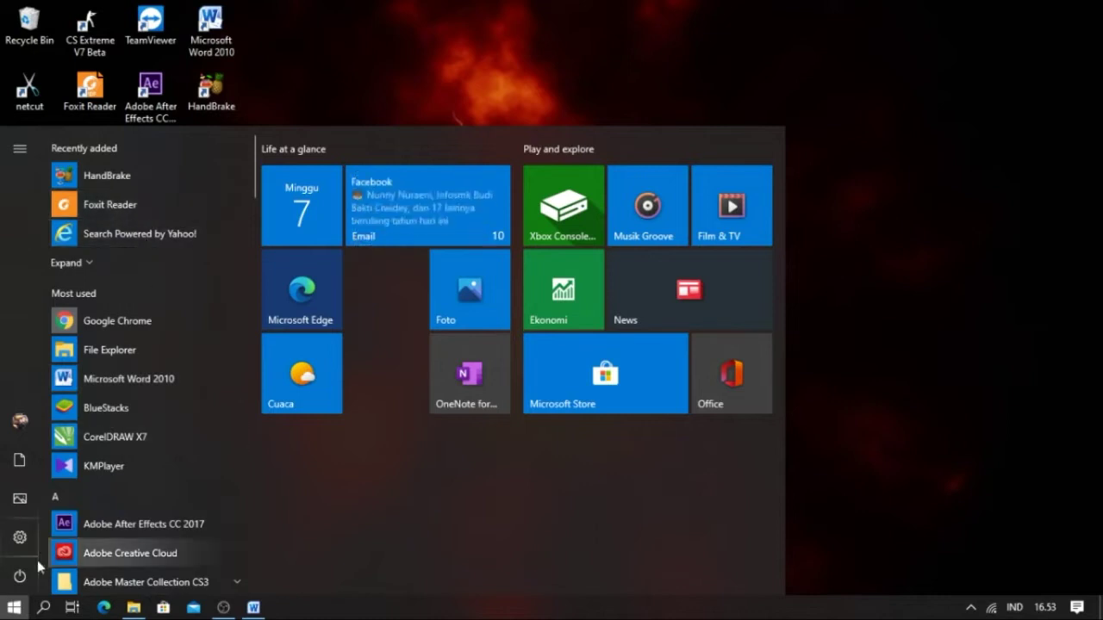
click(14, 608)
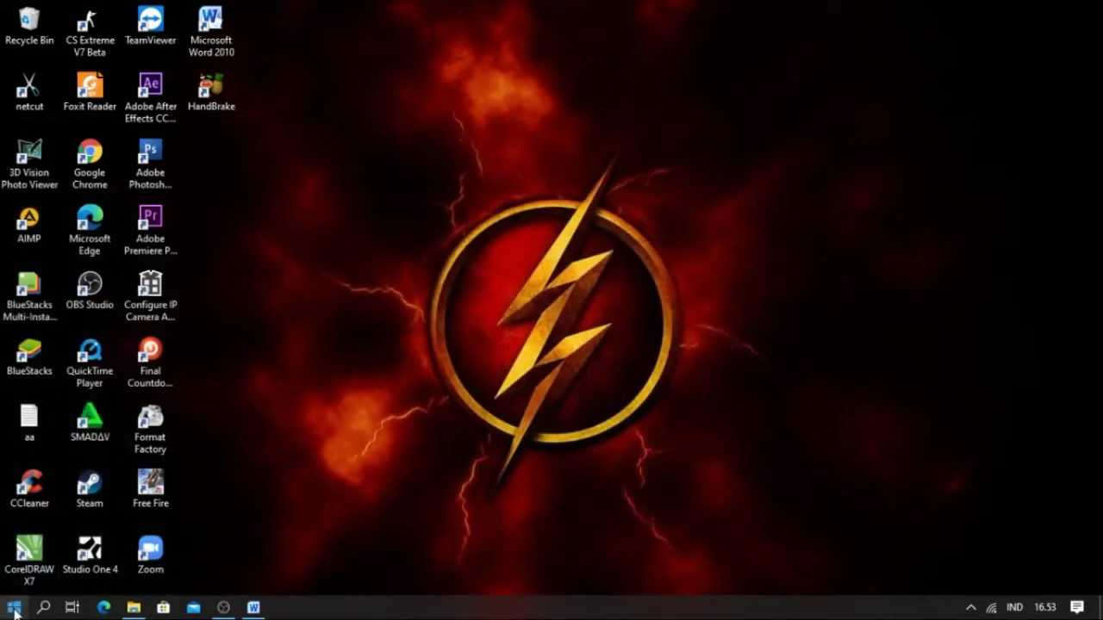
Step: Launch Microsoft Word 2010 from the Microsoft Office folder in the list of installed programs
click(14, 609)
scroll(95, 465, down, 4)
scroll(98, 467, down, 7)
scroll(167, 522, down, 7)
scroll(156, 503, down, 5)
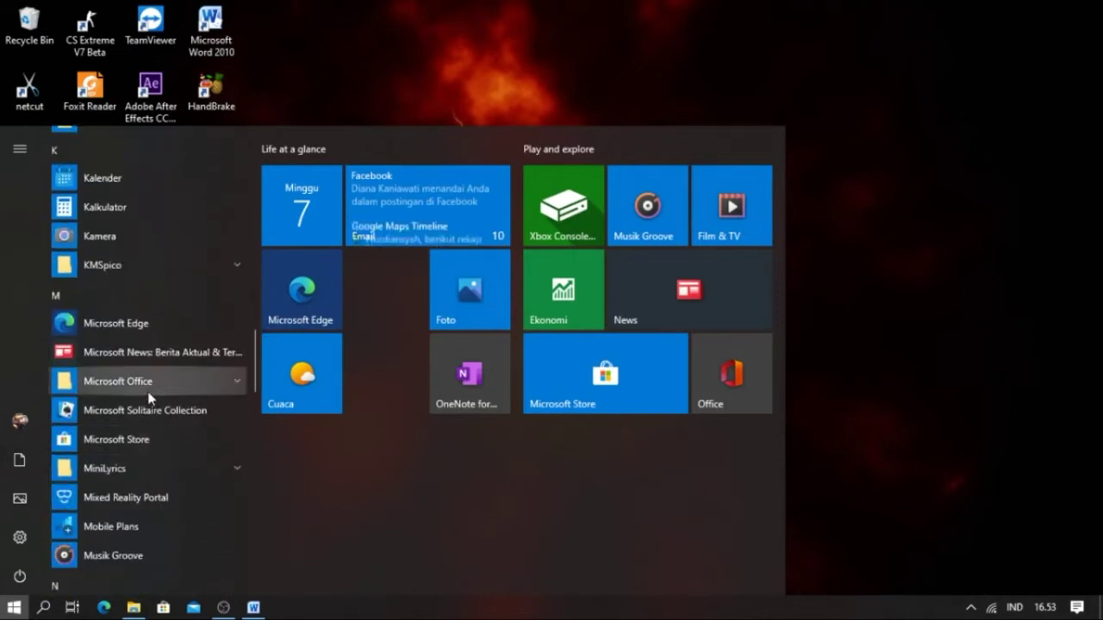
click(149, 398)
scroll(155, 491, down, 3)
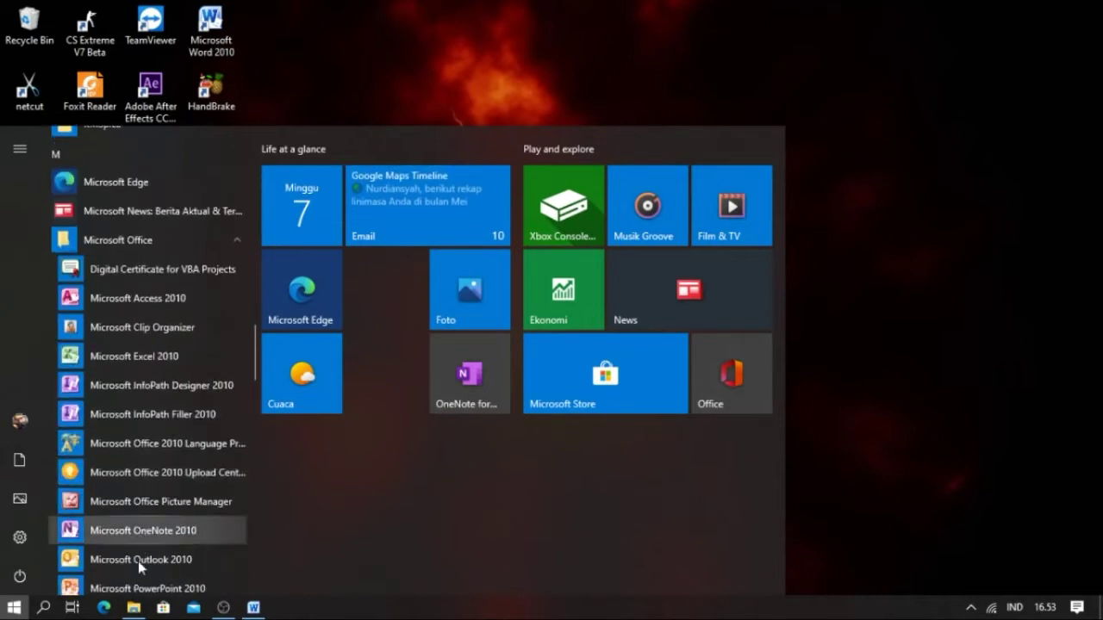
scroll(138, 568, down, 3)
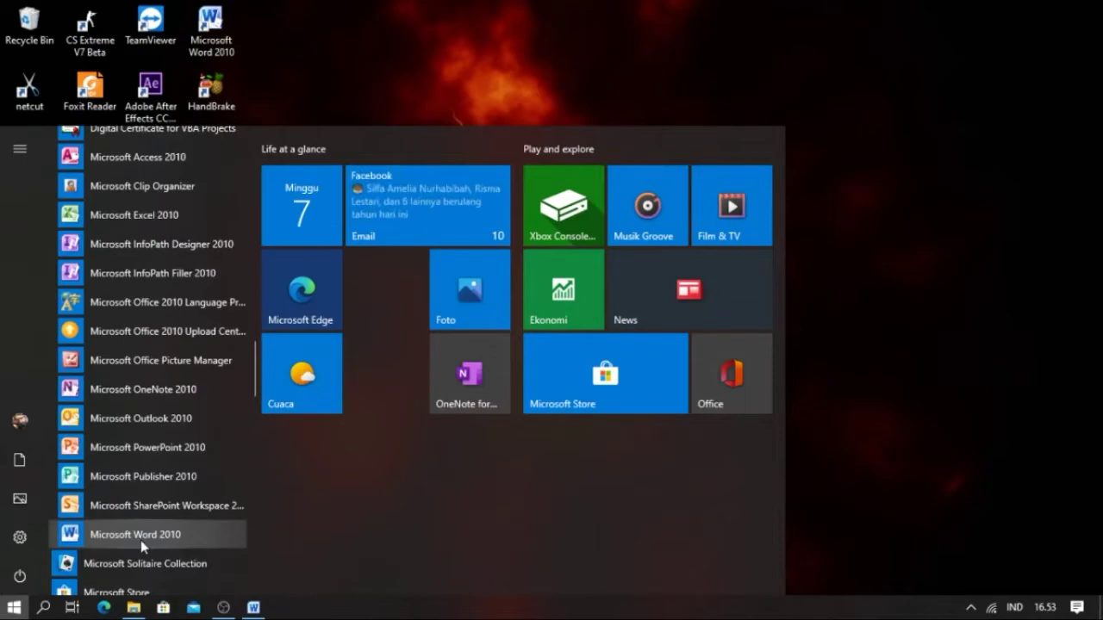
click(140, 534)
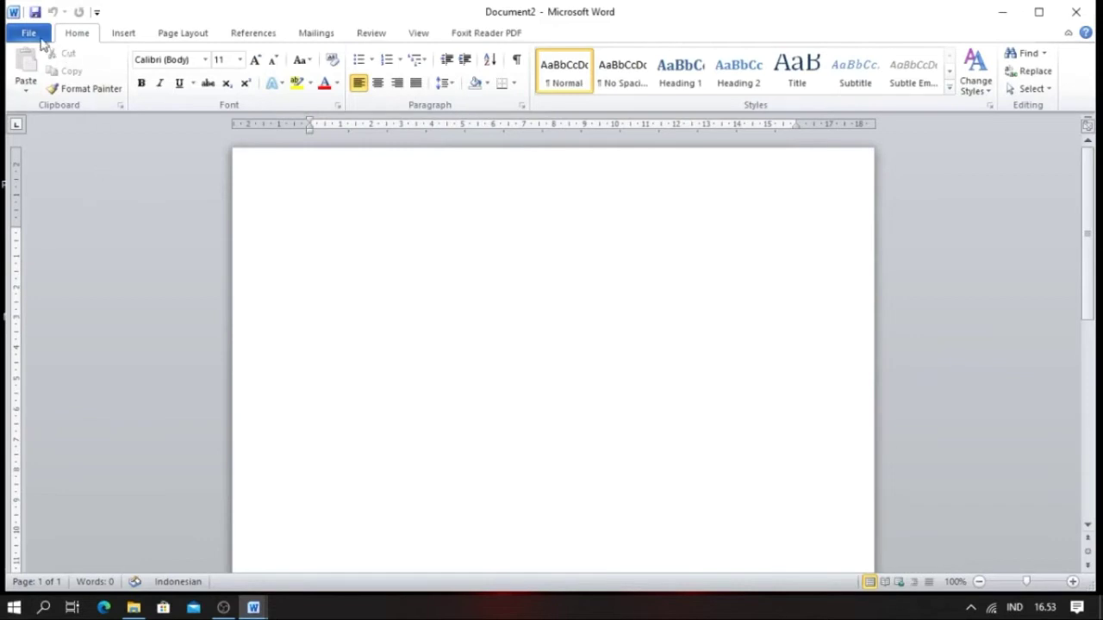
click(39, 43)
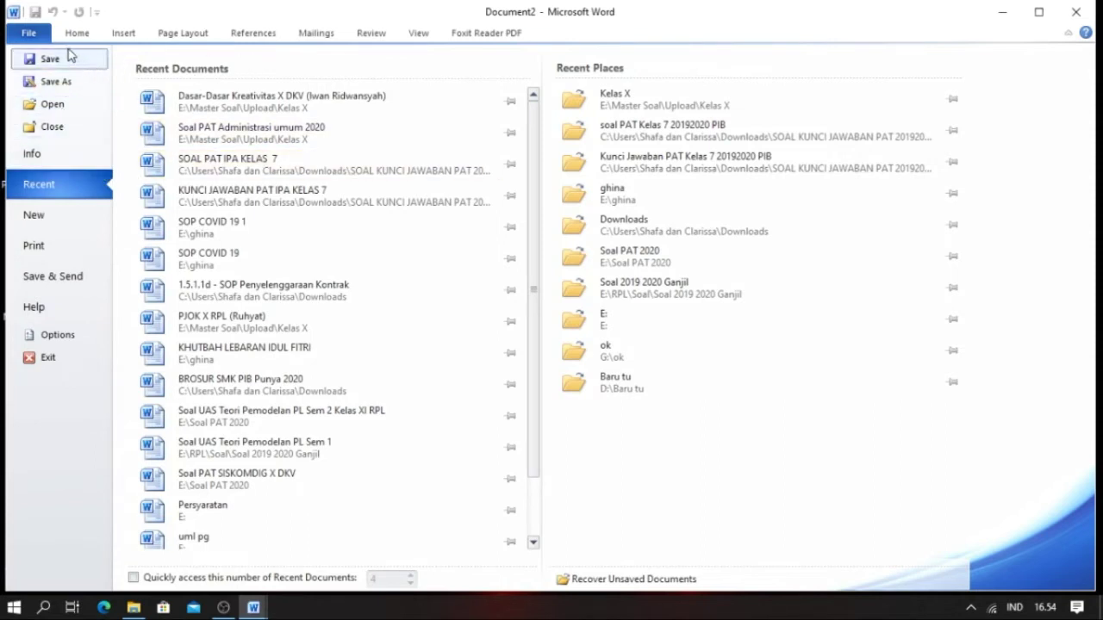
click(35, 33)
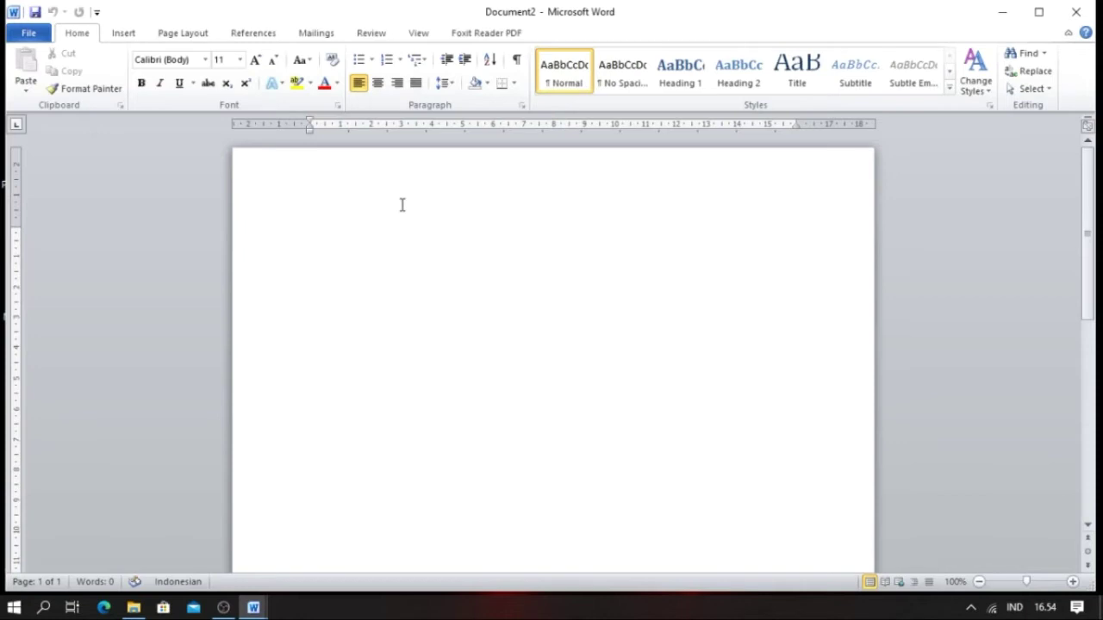
Step: Enter the text "SELAMAT DATANG" on the first line of the blank document
text(SELAMAT DATANG)
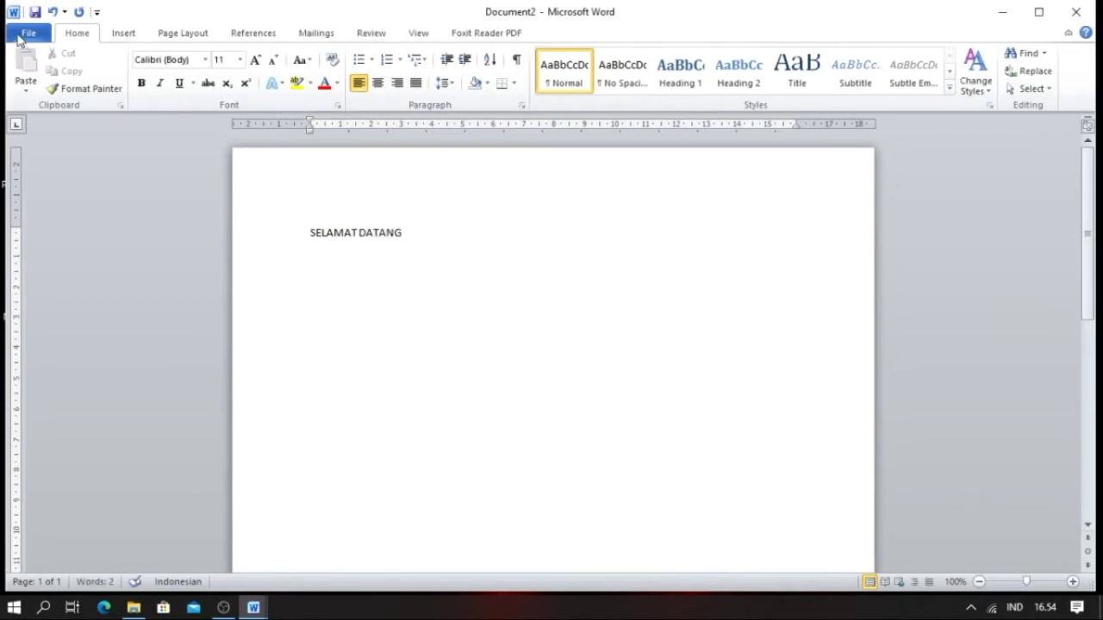
click(26, 34)
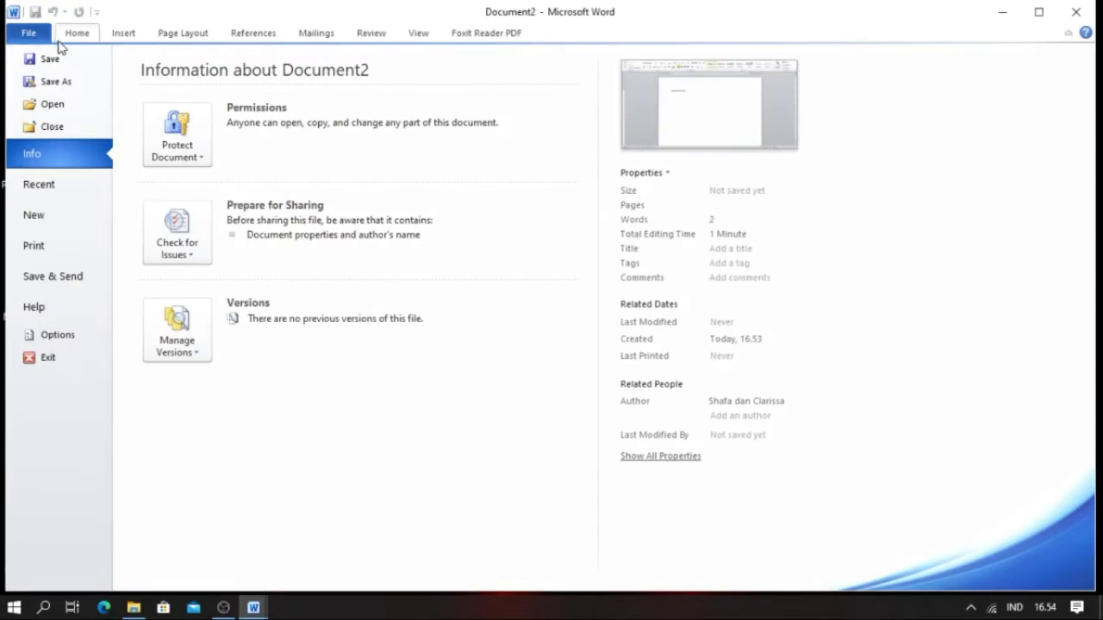
click(39, 34)
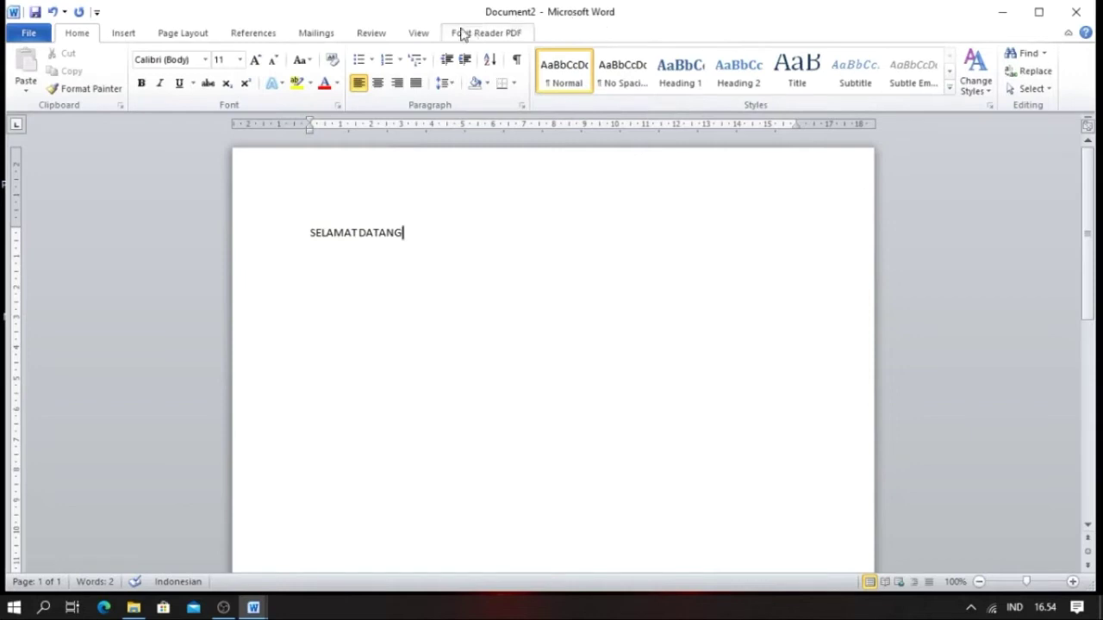
click(253, 607)
click(240, 488)
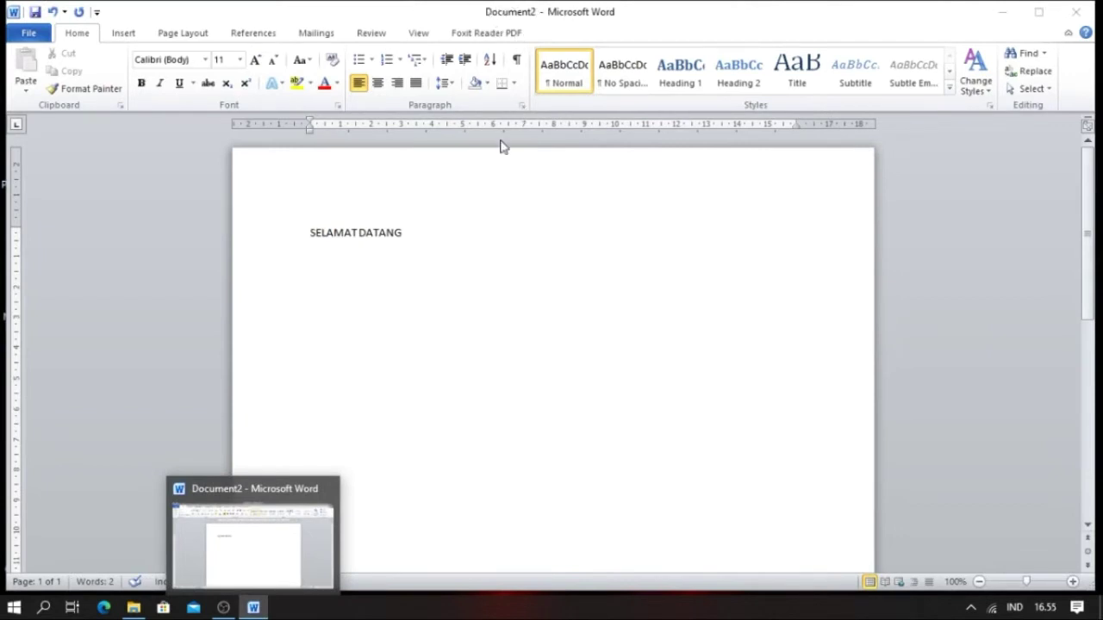
click(50, 44)
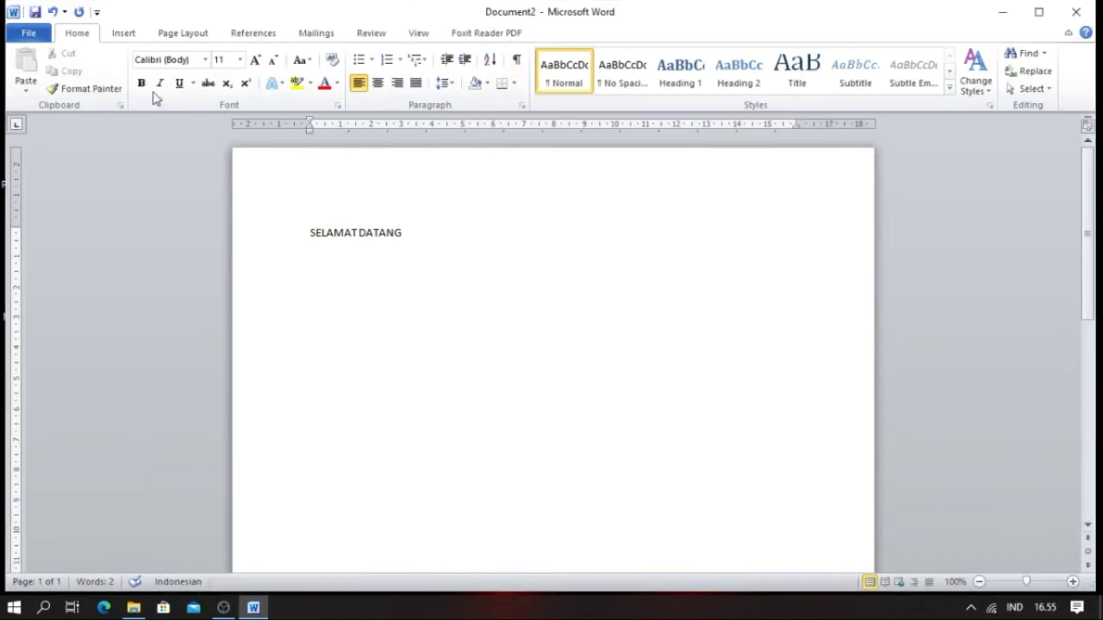
Step: Save the document as "LATIHAN 1" in the Documents folder, keeping the Word Document file type
click(31, 35)
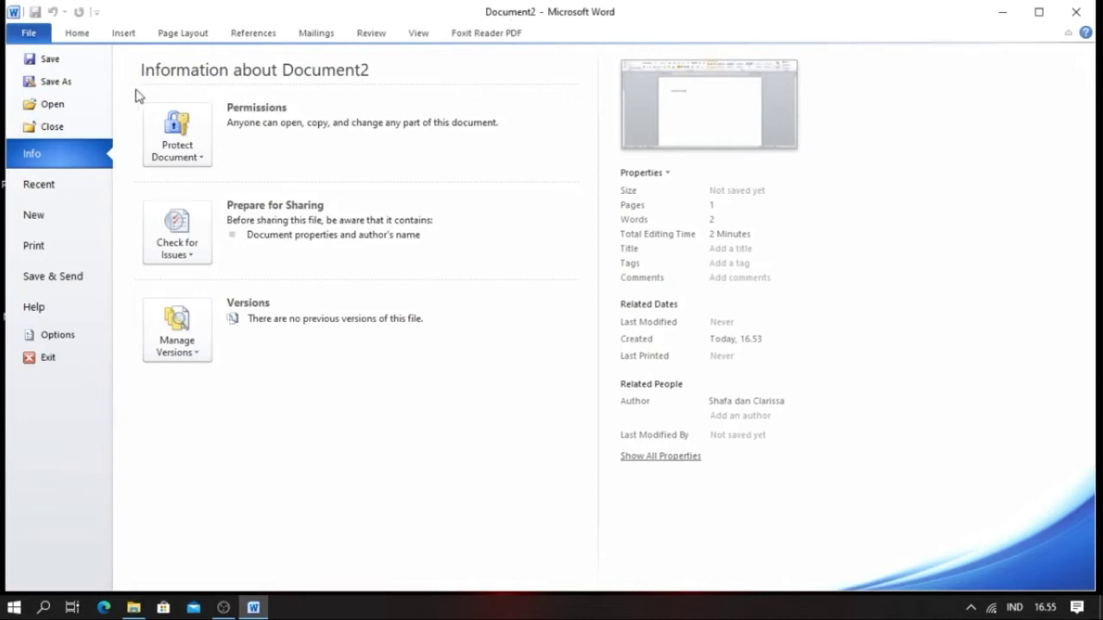
click(56, 82)
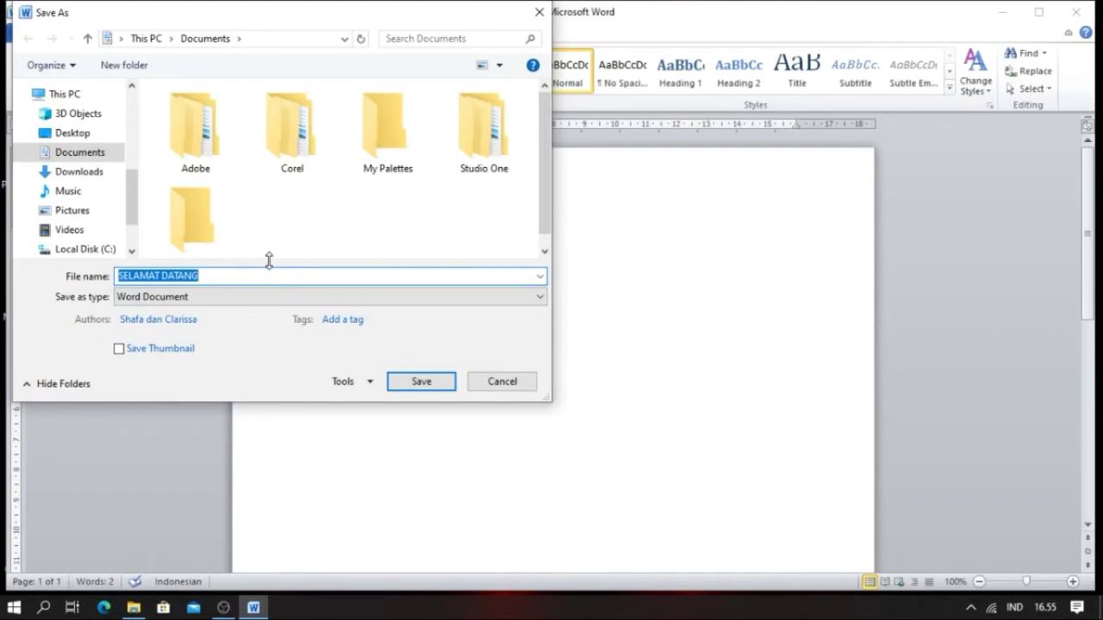
text(LATIHAN 1)
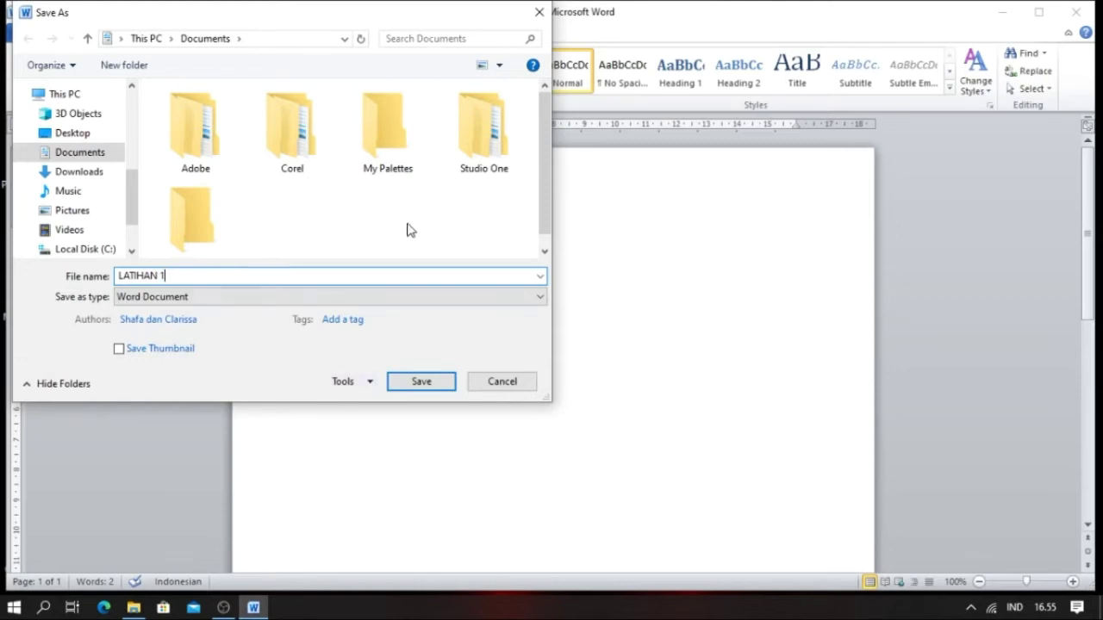
scroll(545, 169, down, 1)
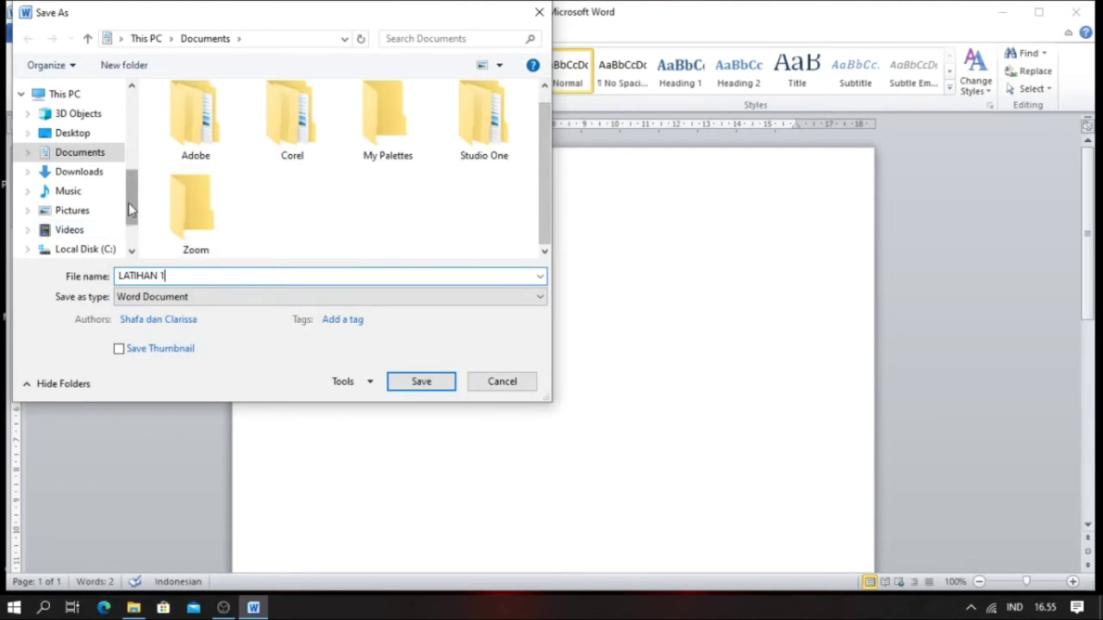
scroll(129, 209, down, 1)
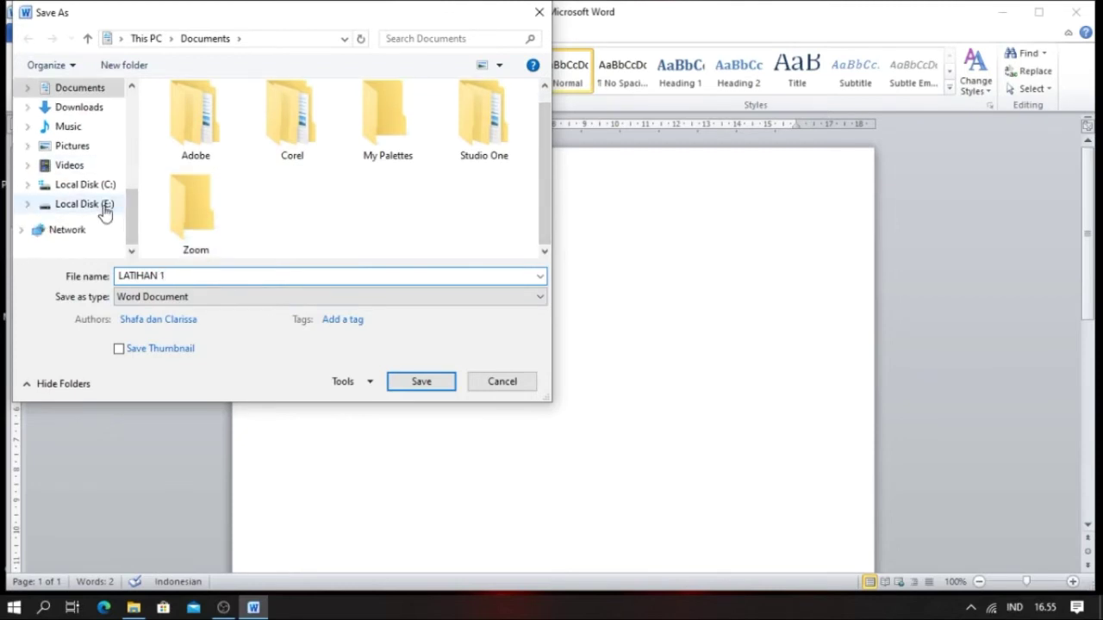
click(91, 89)
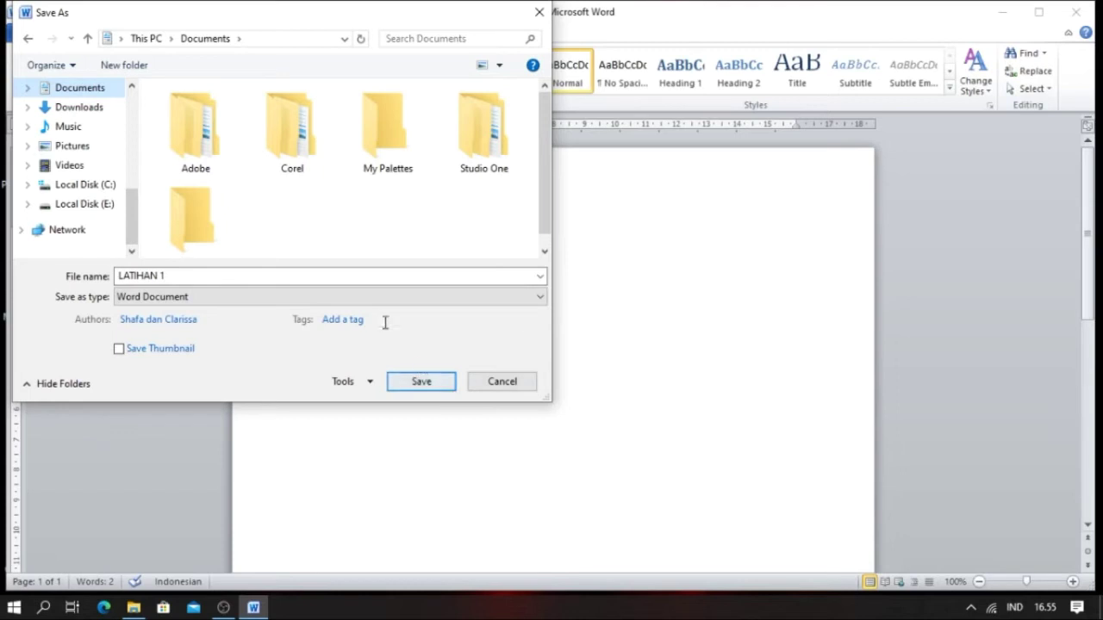
click(207, 304)
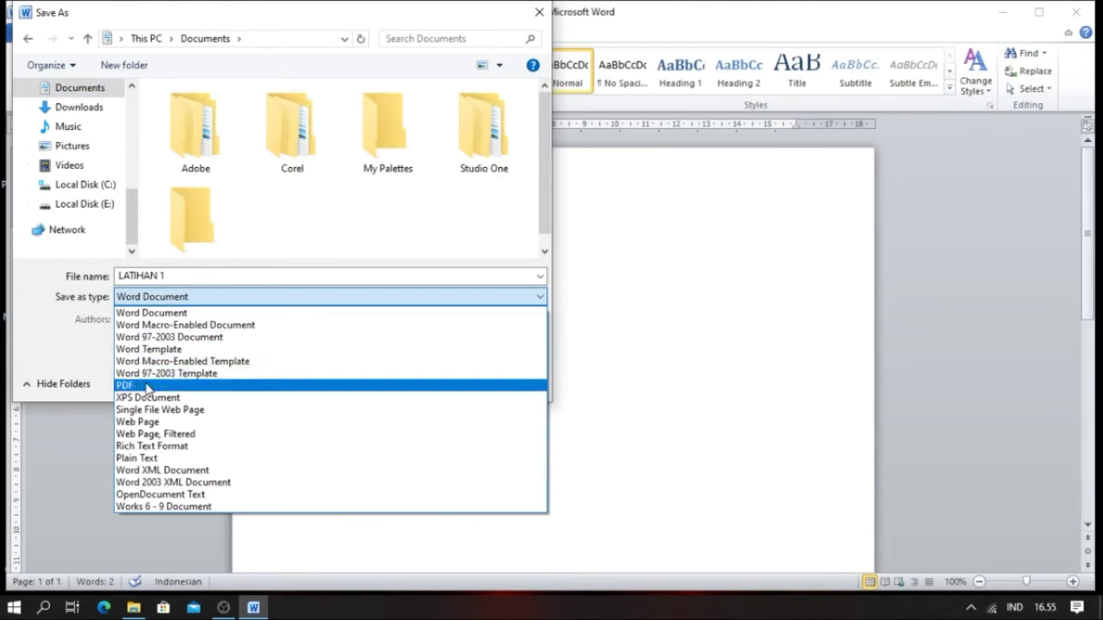
click(201, 297)
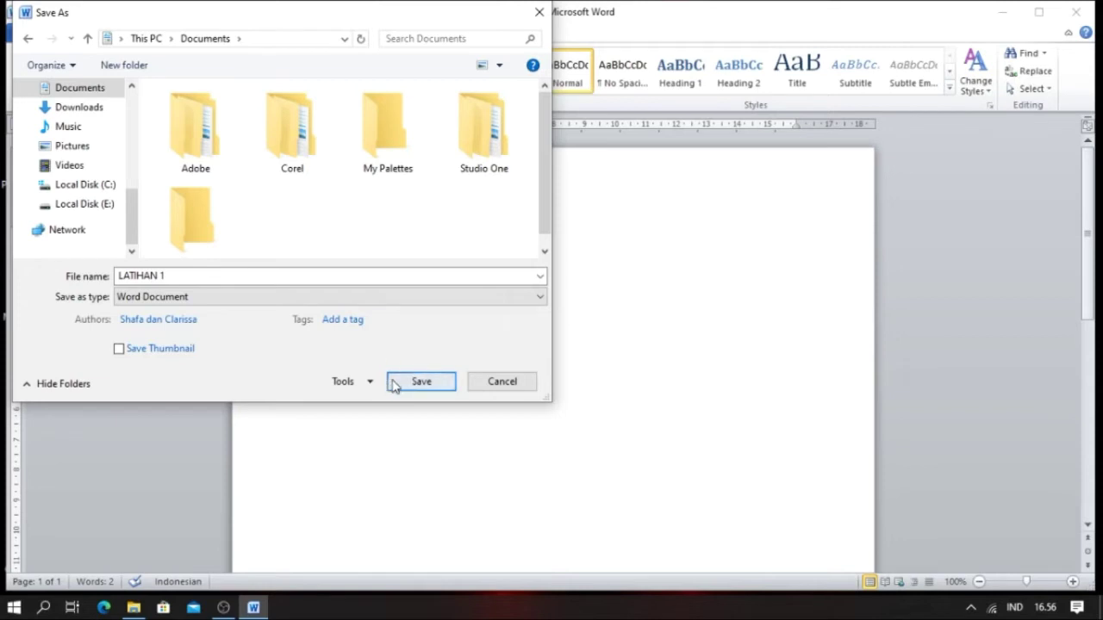
click(419, 383)
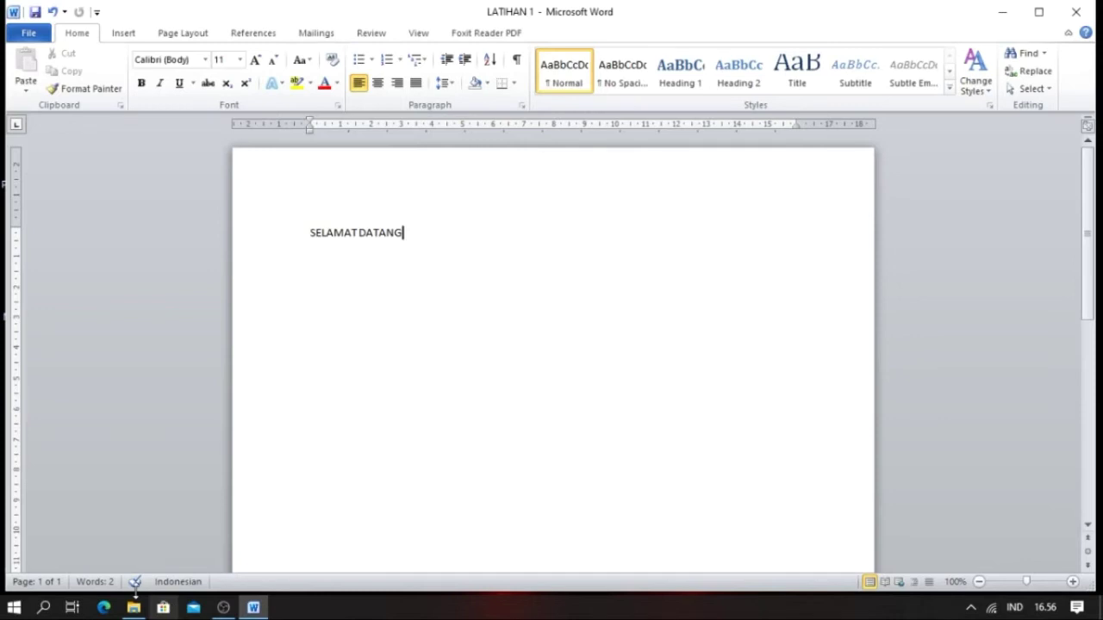
Step: Show the Documents folder in File Explorer and close the LATIHAN 1 window in Word
click(133, 609)
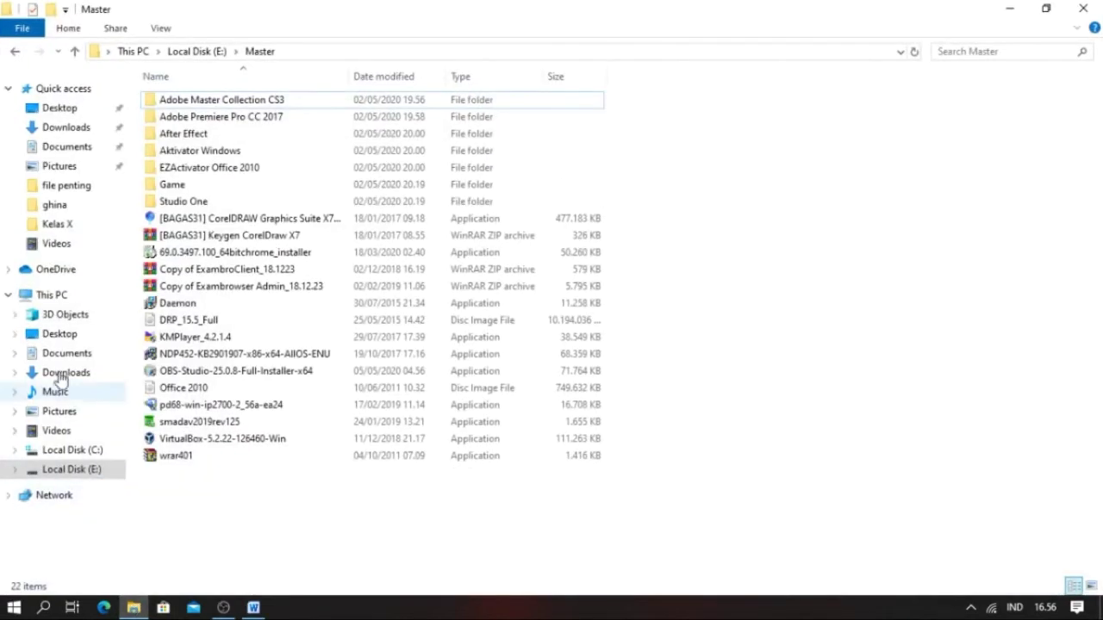
click(50, 354)
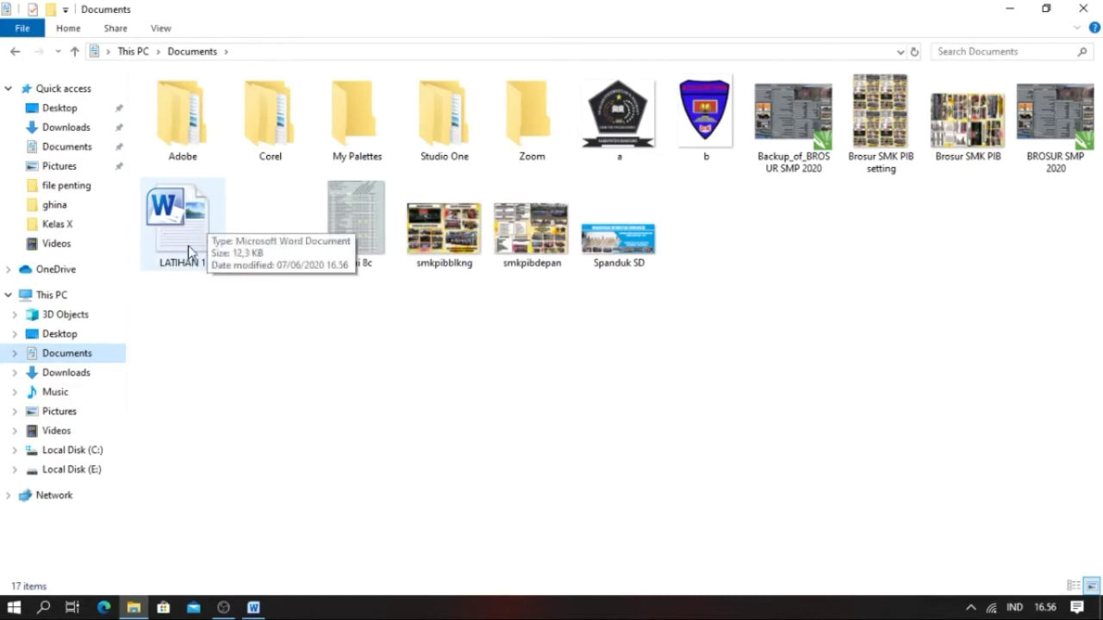
click(255, 608)
click(1076, 12)
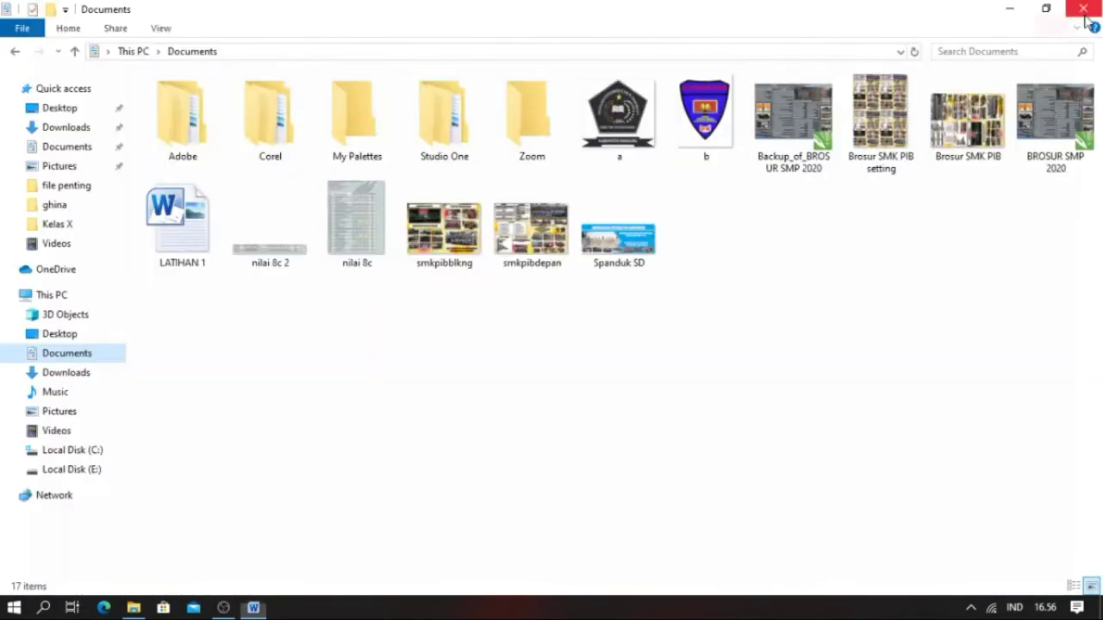
Step: Reopen LATIHAN 1 from the Documents folder in a maximised window and place the cursor after its text
double_click(203, 241)
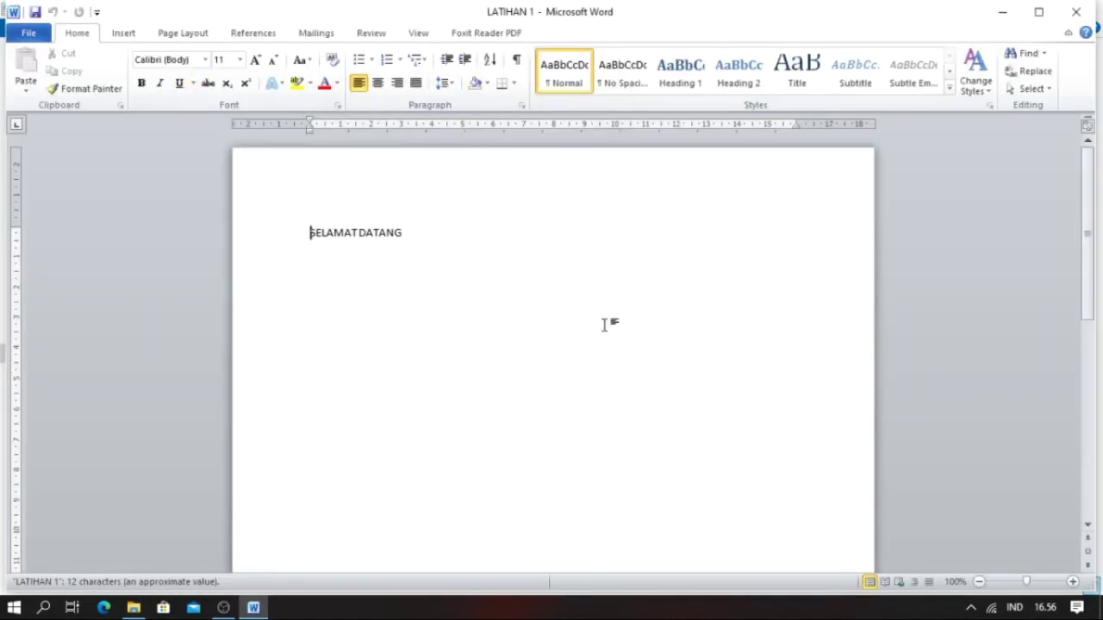
click(1040, 12)
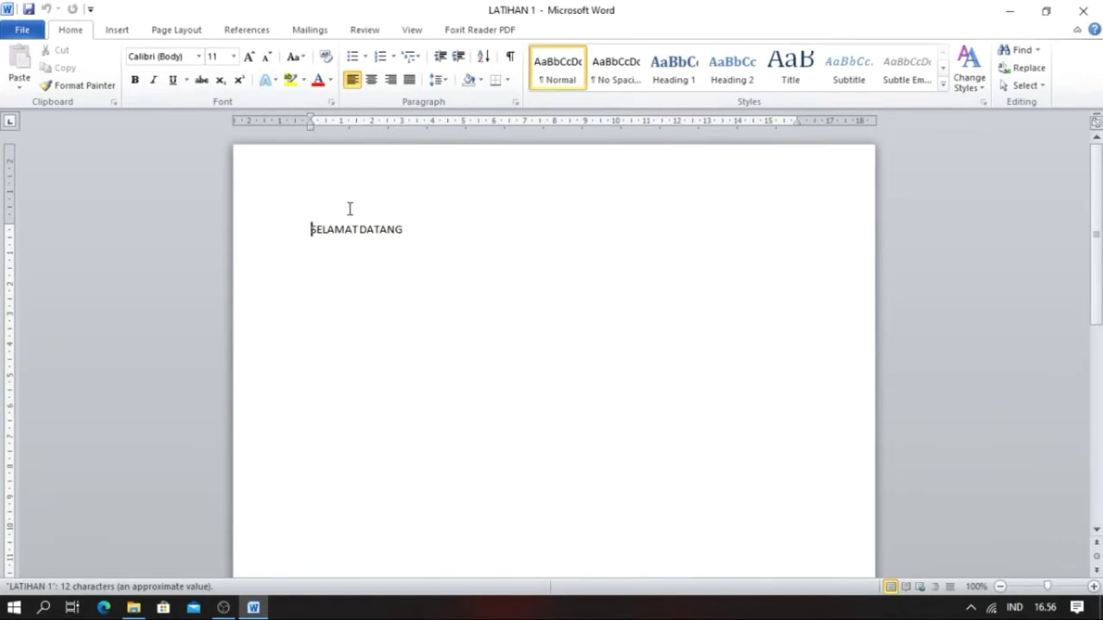
click(437, 241)
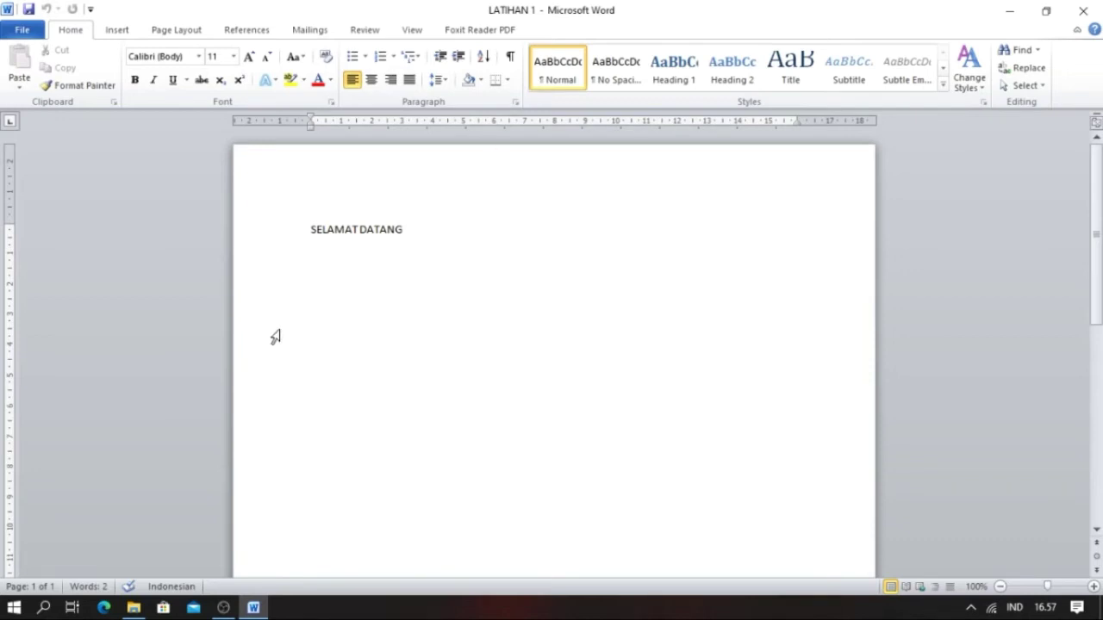
Step: Display the page layout settings for the LATIHAN 1 document
scroll(544, 430, down, 8)
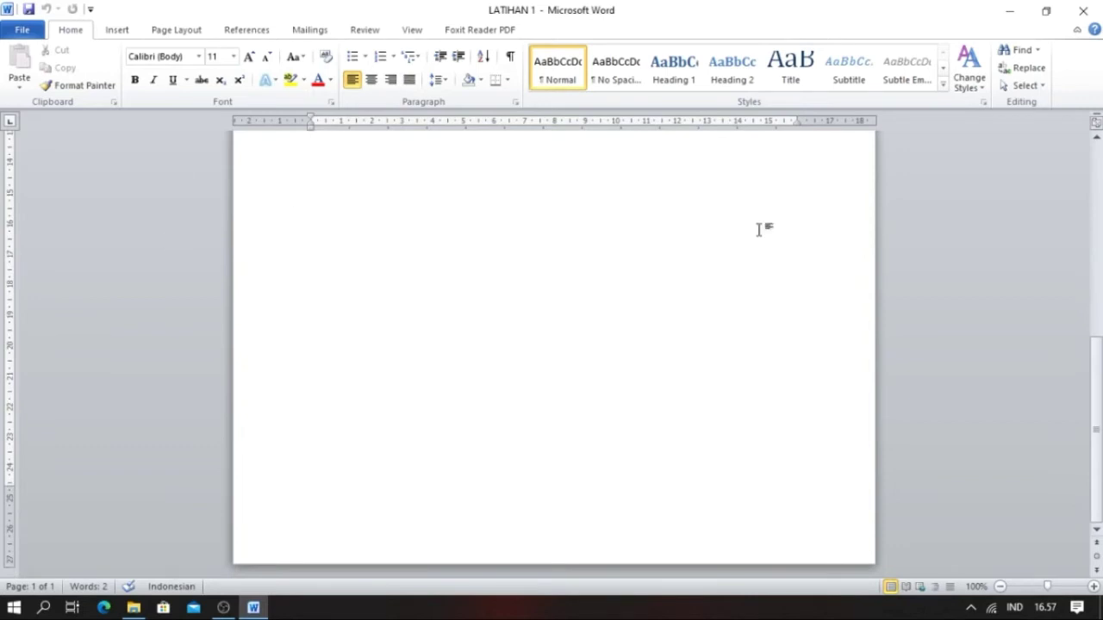
scroll(741, 233, up, 6)
scroll(524, 259, up, 2)
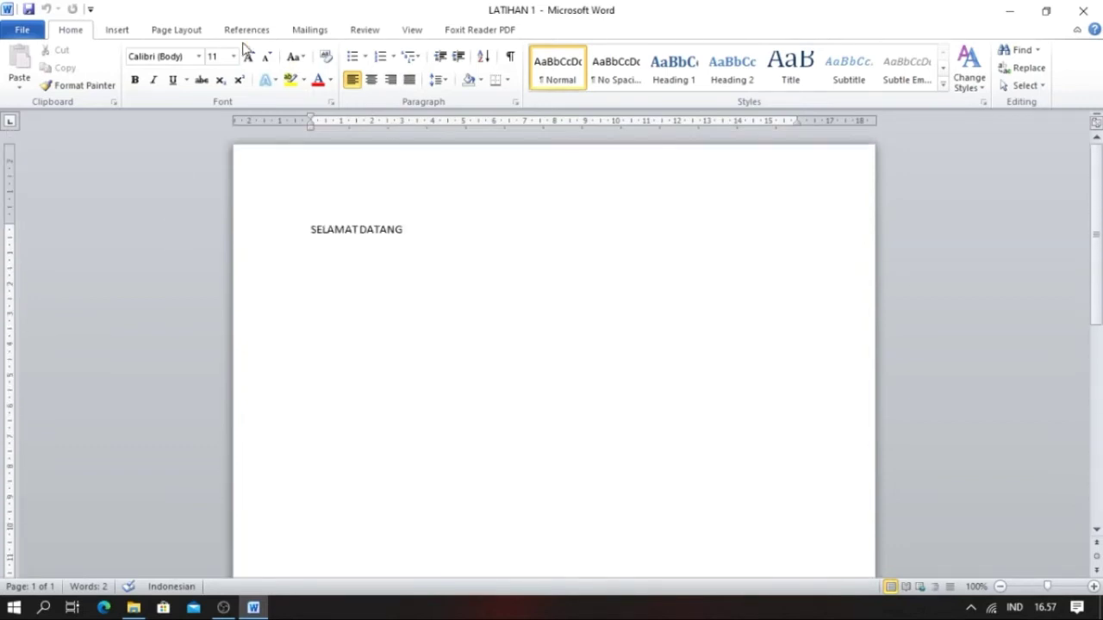
click(189, 33)
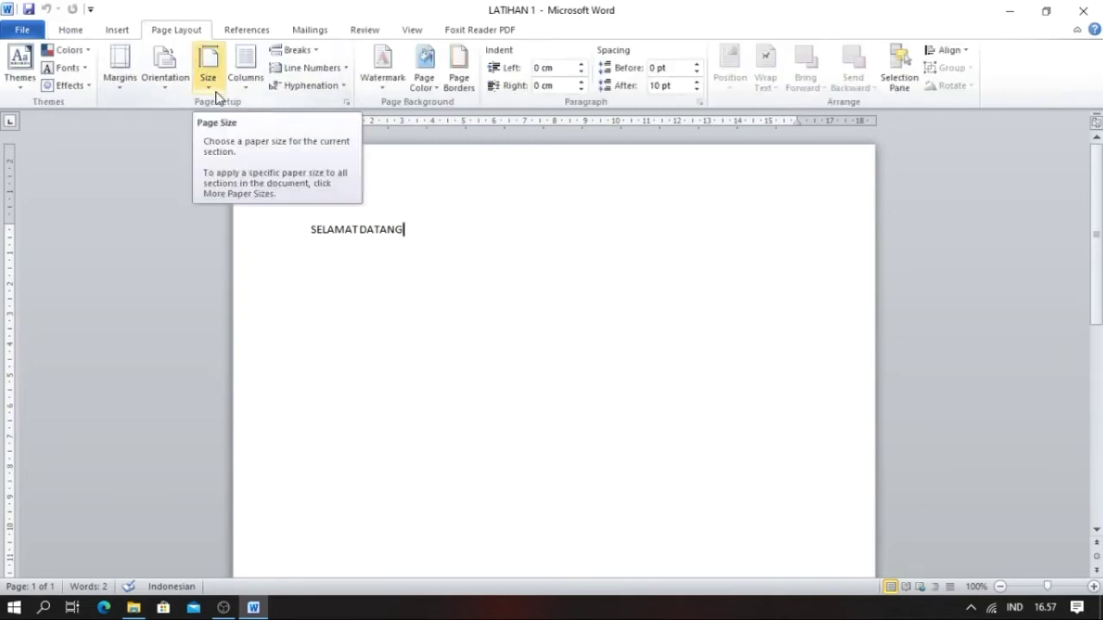